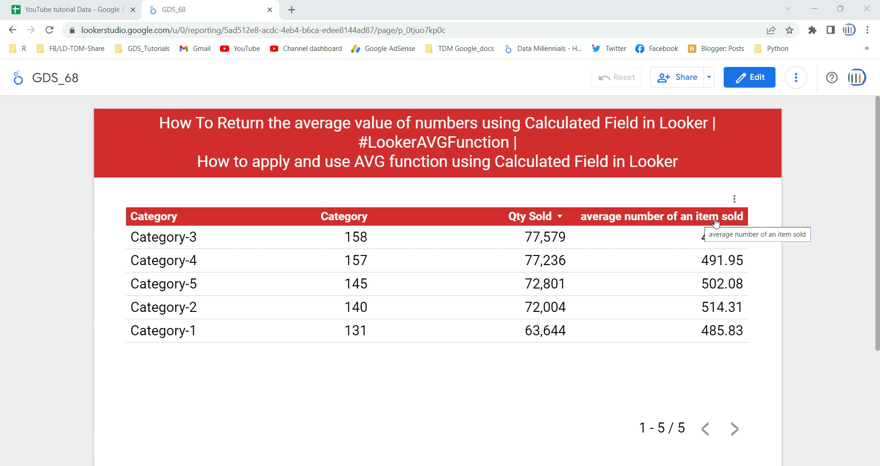
# - Switch to the YouTube tutorial Data spreadsheet and review the Category, date, Qty Sold, Unit Price and last bought price columns
pyautogui.click(98, 10)
pyautogui.scroll(3, 95, 188)
pyautogui.click(90, 202)
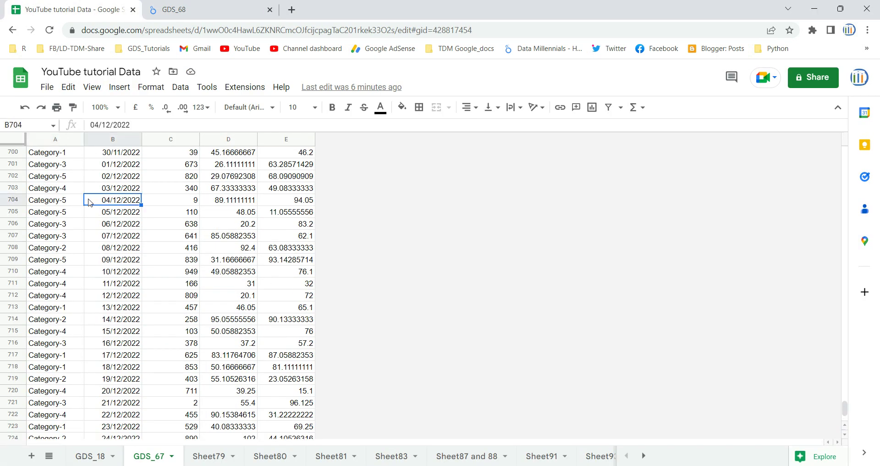
pyautogui.hotkey('ctrl', 'Home')
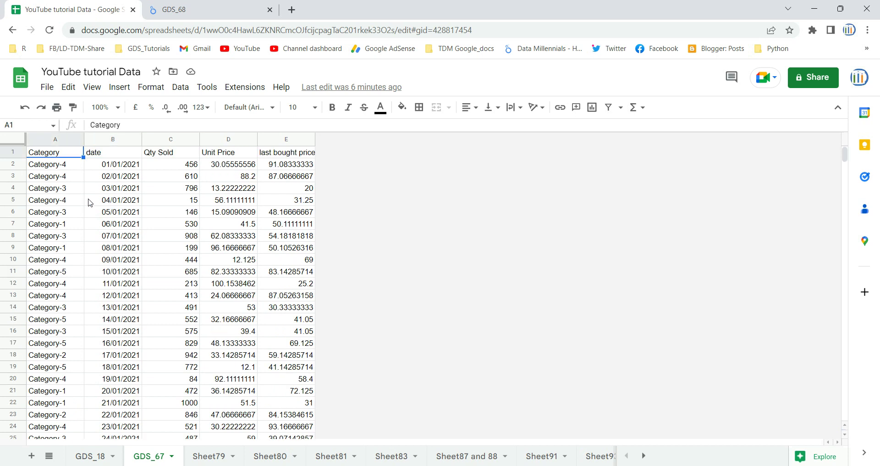
pyautogui.click(77, 139)
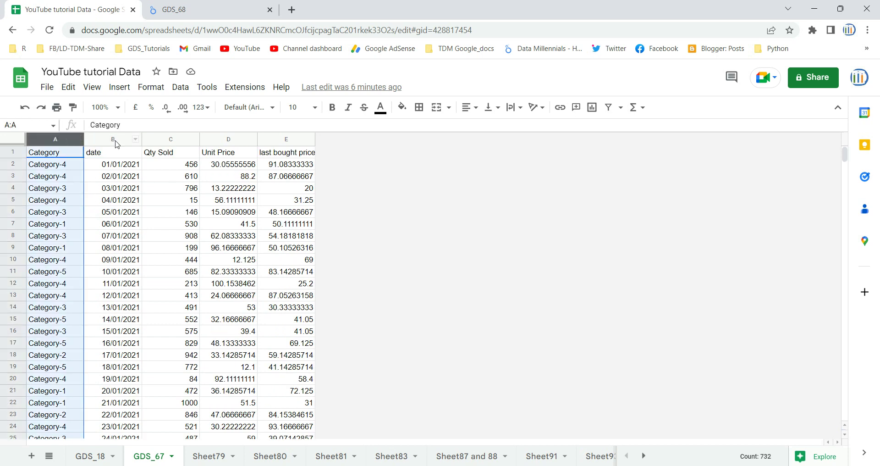
pyautogui.click(115, 142)
pyautogui.click(168, 143)
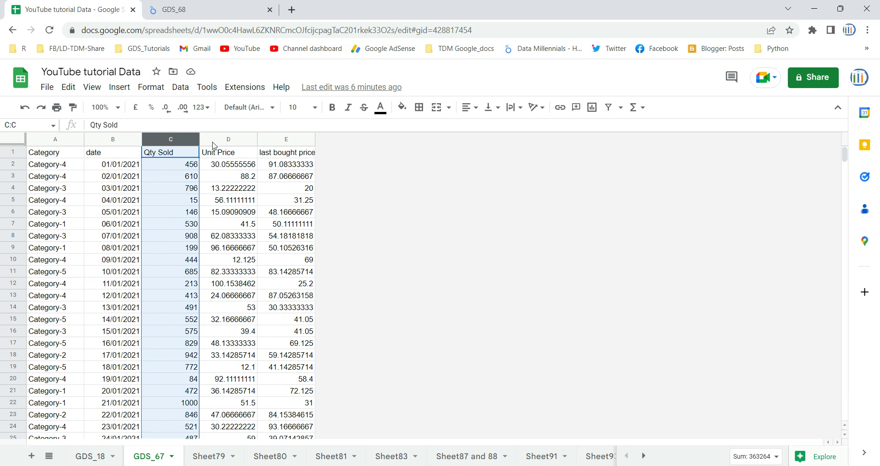
pyautogui.click(214, 140)
pyautogui.click(288, 141)
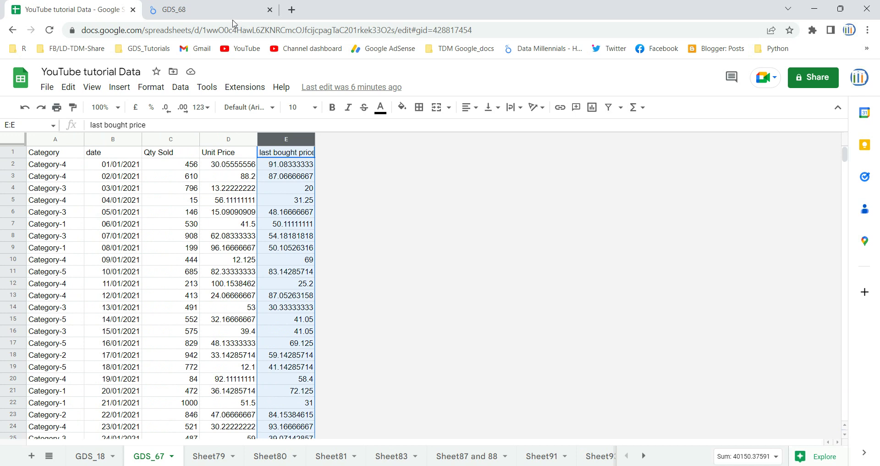
# - Return to the GDS_68 report, open it for editing, and remove the "average number of an item sold" metric from the table
pyautogui.click(224, 8)
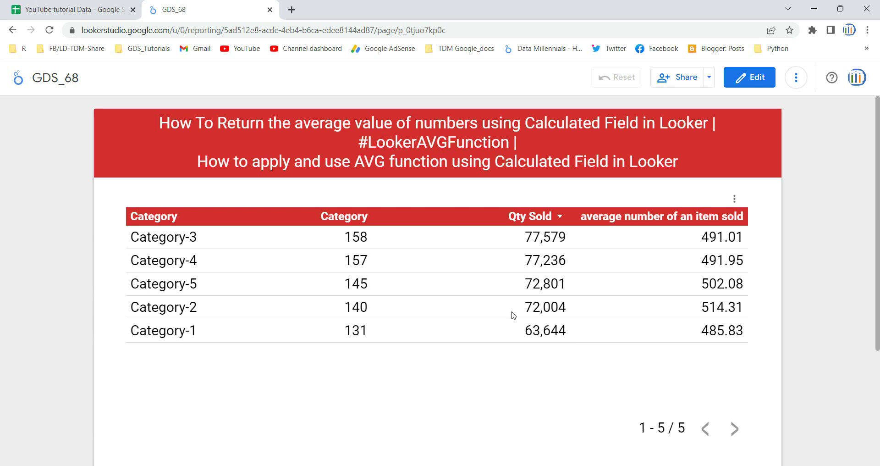
pyautogui.click(748, 79)
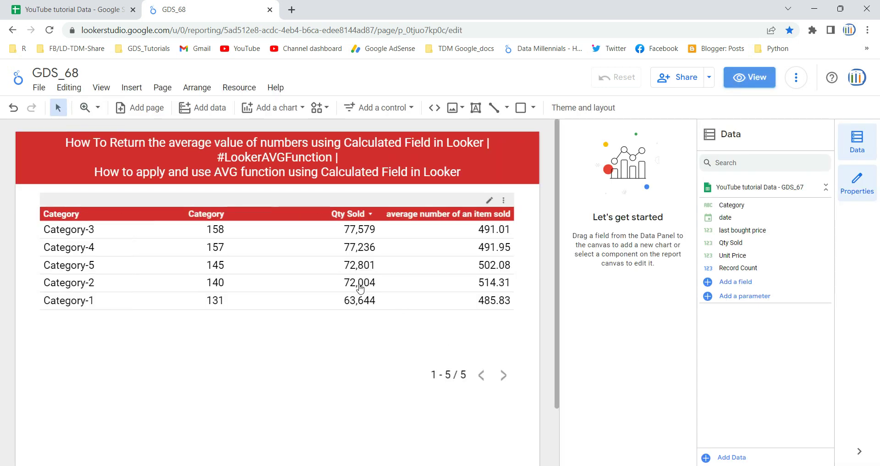
pyautogui.click(360, 287)
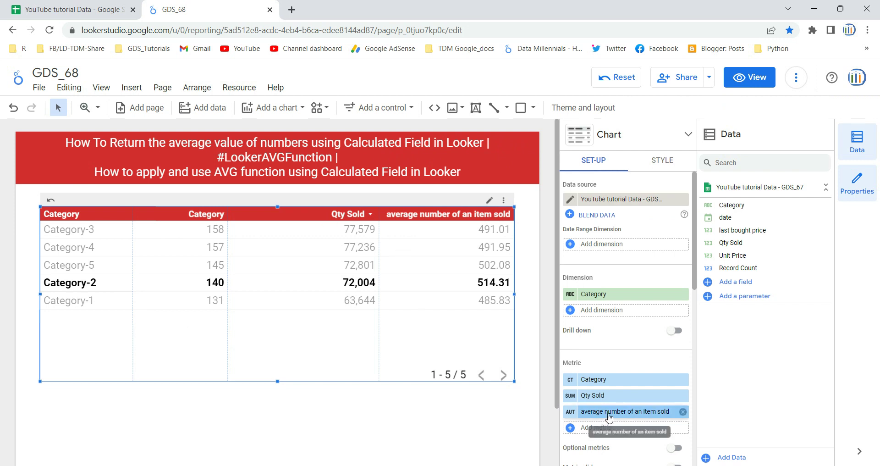
pyautogui.click(684, 412)
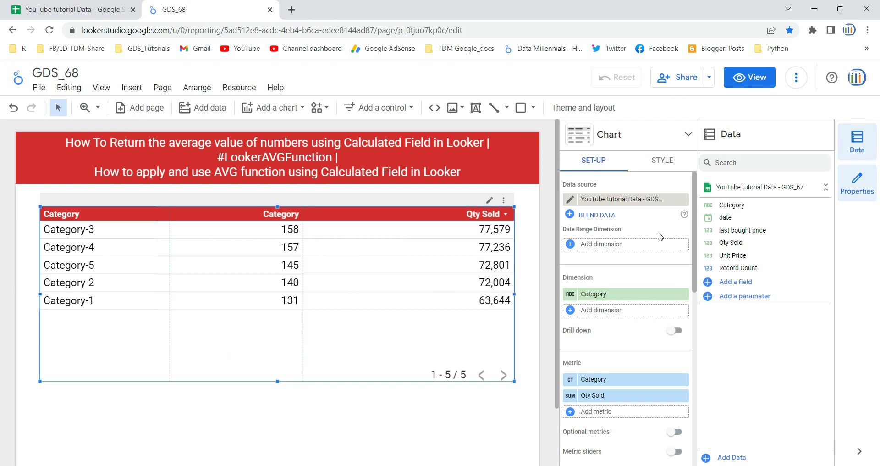
# - Create a new calculated field among the table's metrics and name it Average_number_of_item_sold
pyautogui.scroll(-3, 617, 282)
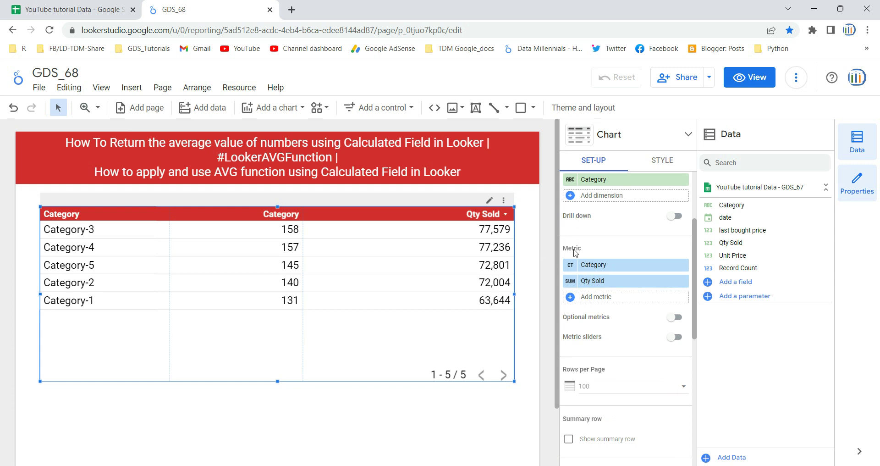
pyautogui.click(597, 297)
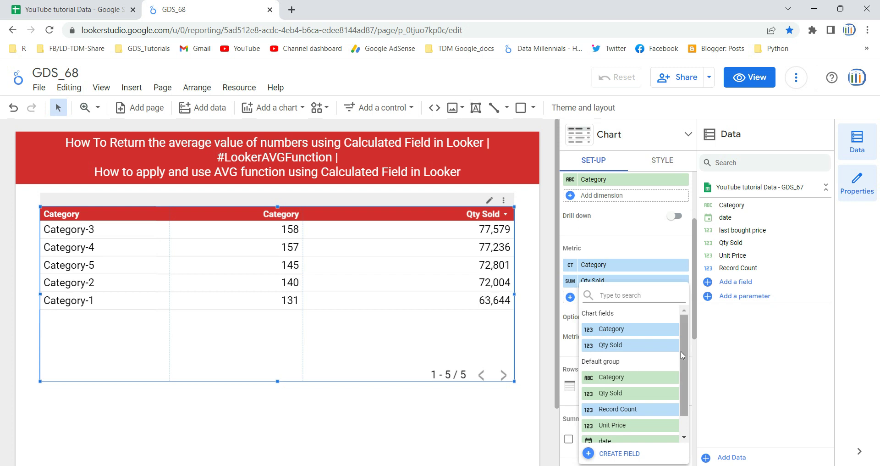
pyautogui.moveTo(681, 349); pyautogui.dragTo(682, 366)
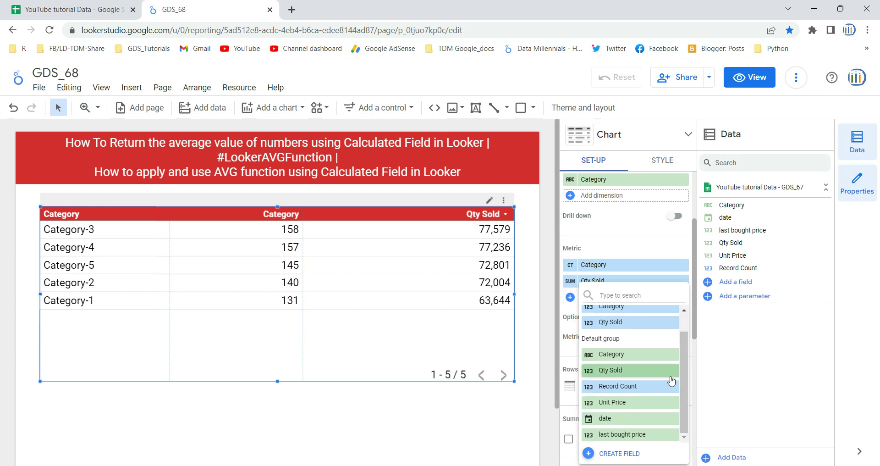
pyautogui.click(618, 453)
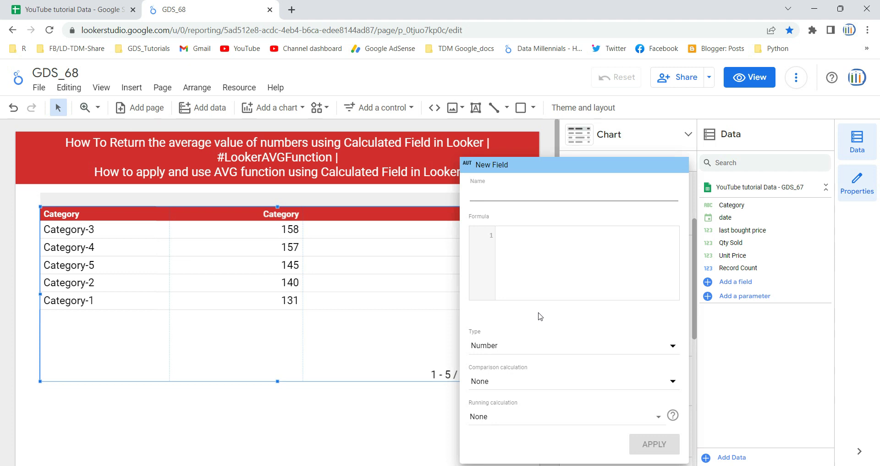
pyautogui.write('Average')
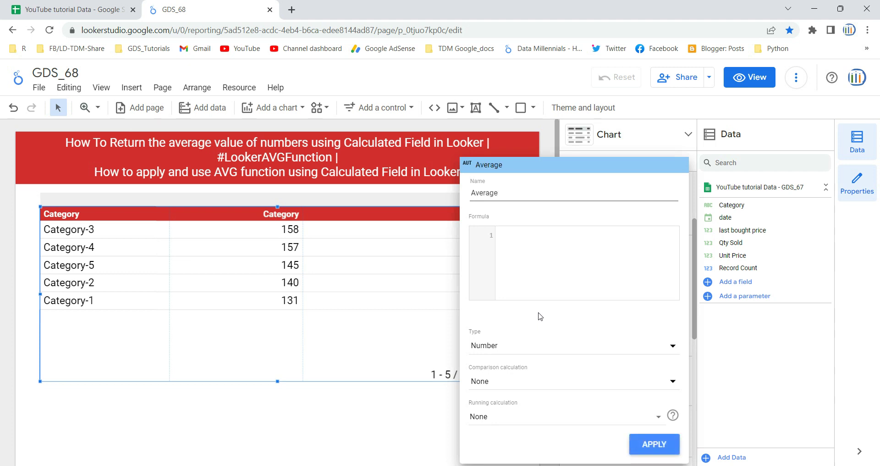
pyautogui.write('_number_of')
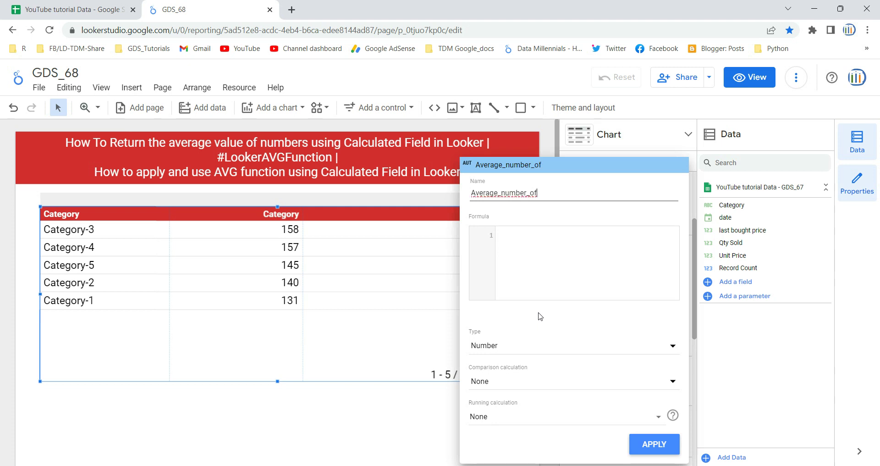
pyautogui.write('_item_sold')
# - Set the new field's formula to AVG(Qty Sold) and apply it to the table
pyautogui.click(503, 217)
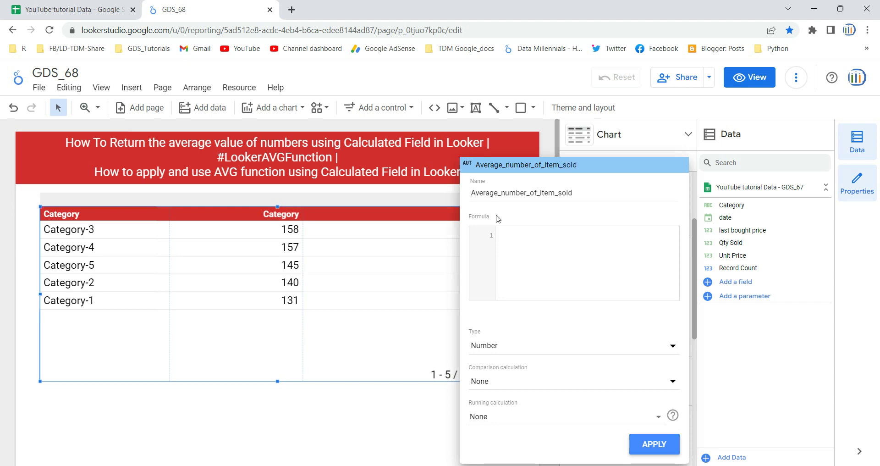
pyautogui.click(563, 235)
pyautogui.write('AVG')
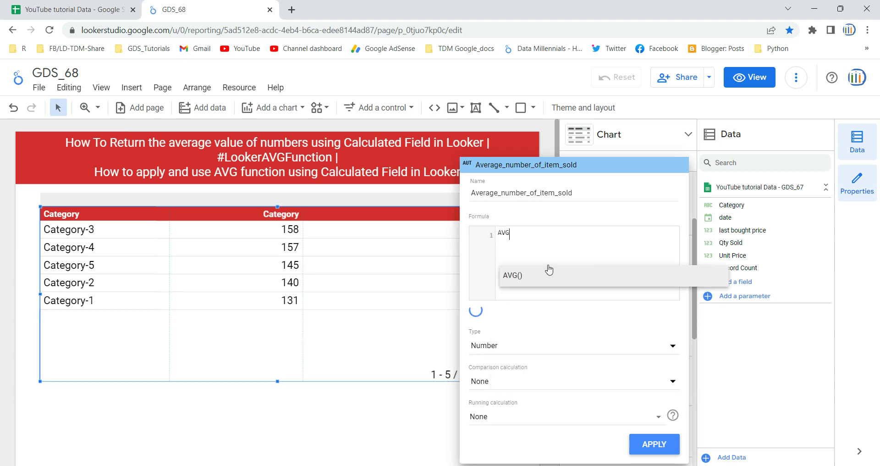
pyautogui.click(514, 280)
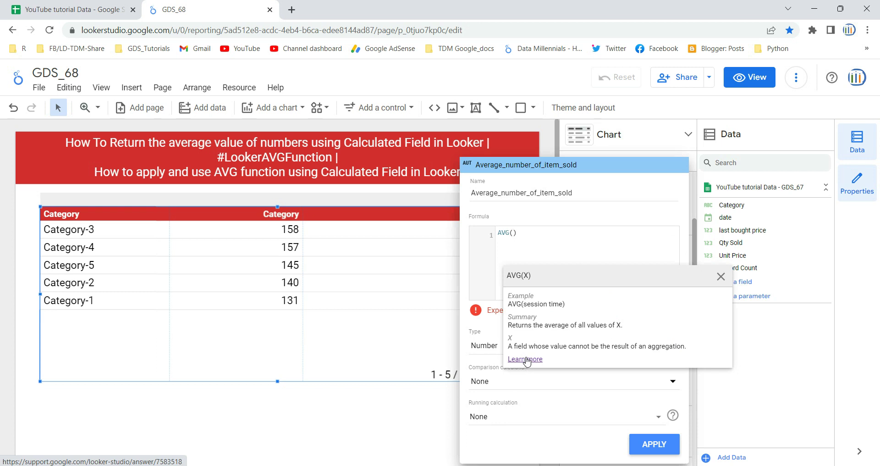
pyautogui.click(514, 233)
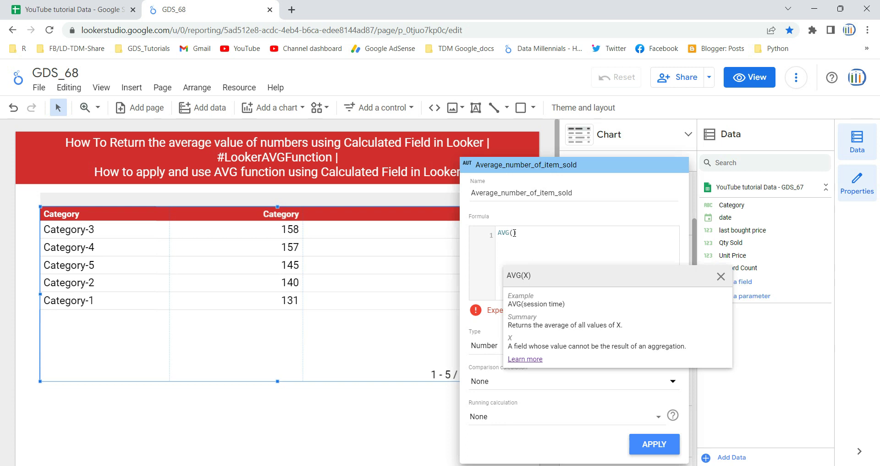
pyautogui.write('qty')
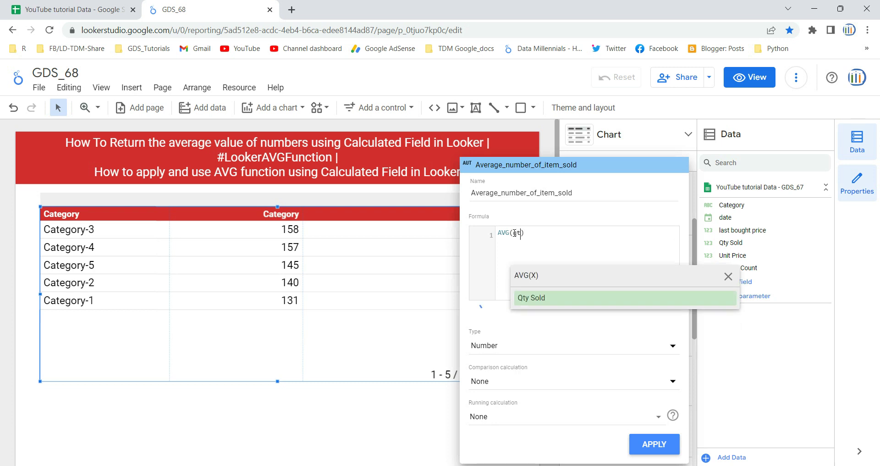
pyautogui.click(560, 299)
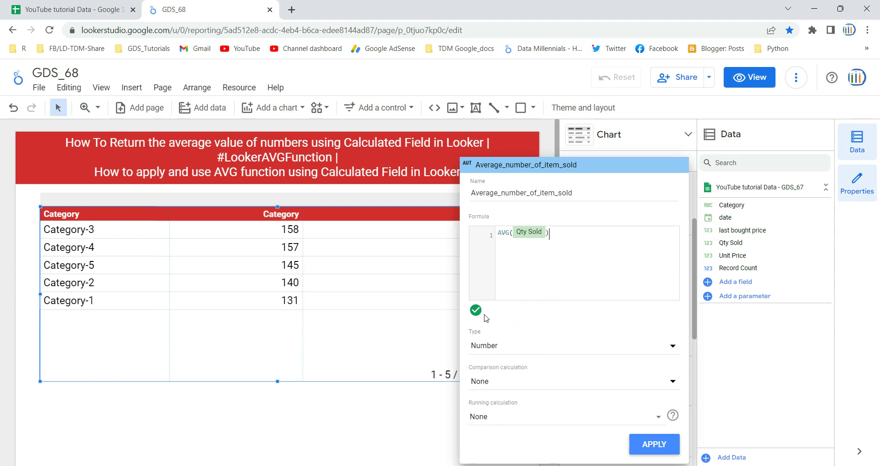
pyautogui.moveTo(477, 312)
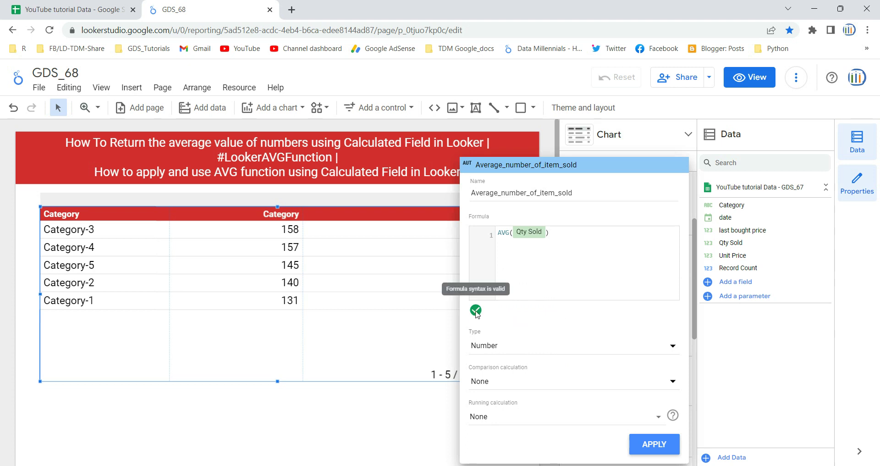
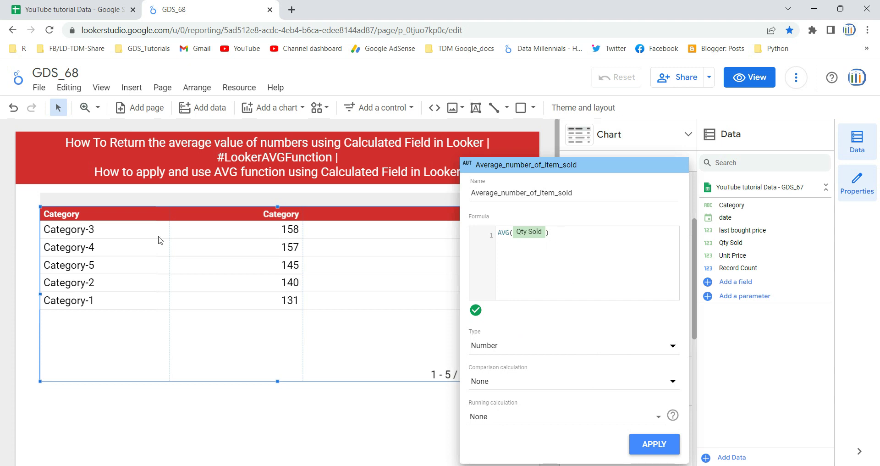
pyautogui.moveTo(562, 235); pyautogui.dragTo(491, 233)
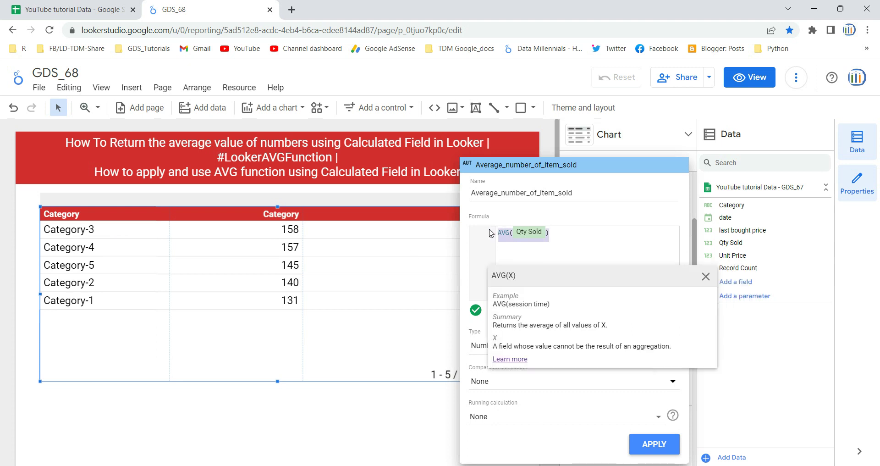
pyautogui.click(570, 242)
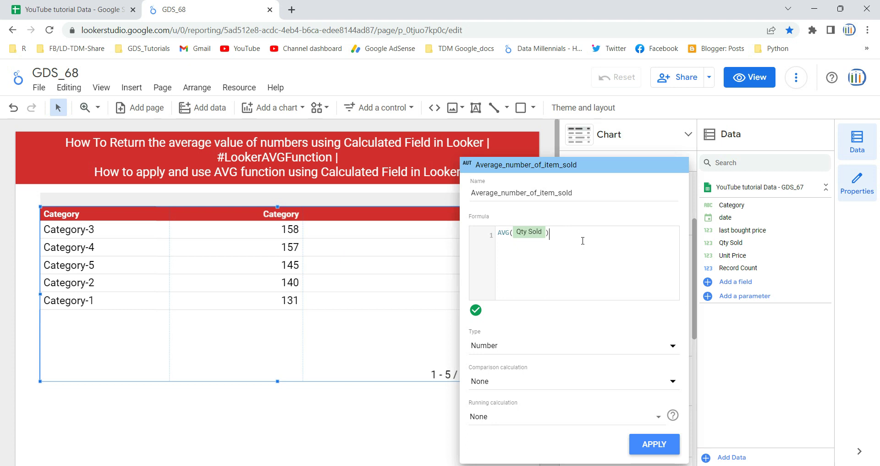
pyautogui.click(664, 441)
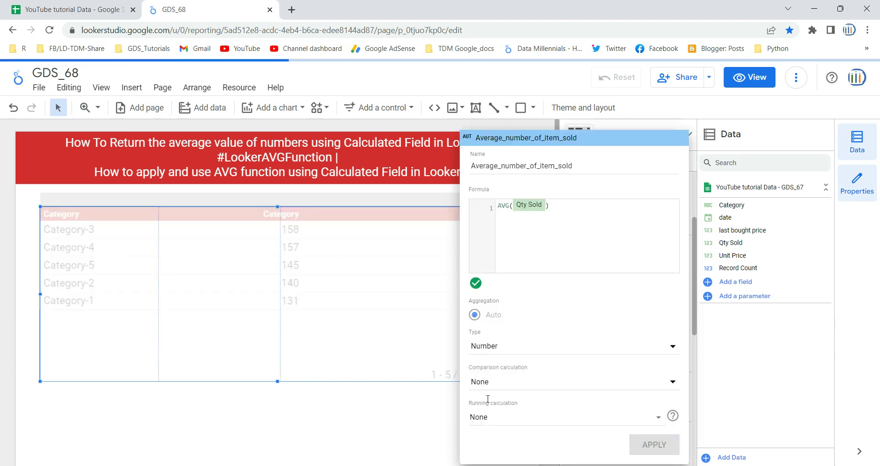
pyautogui.click(402, 403)
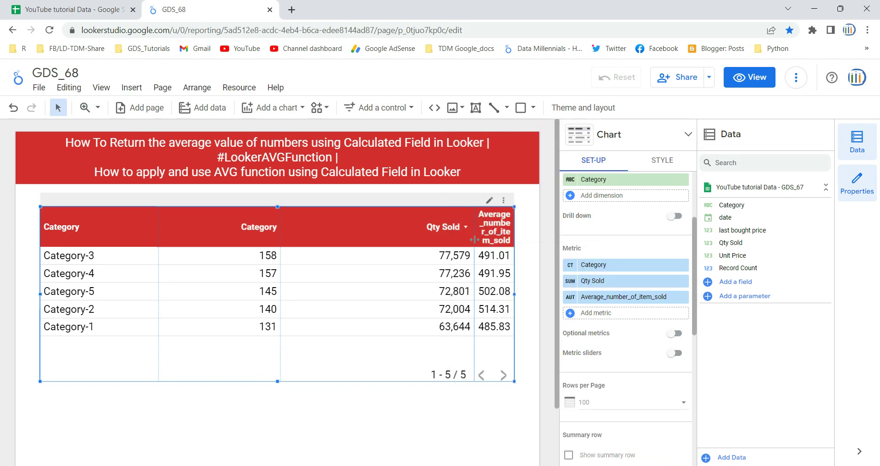
# - Widen the table's Average_number_of_item_sold column by shifting its border with the Qty Sold column
pyautogui.moveTo(465, 241); pyautogui.dragTo(405, 248)
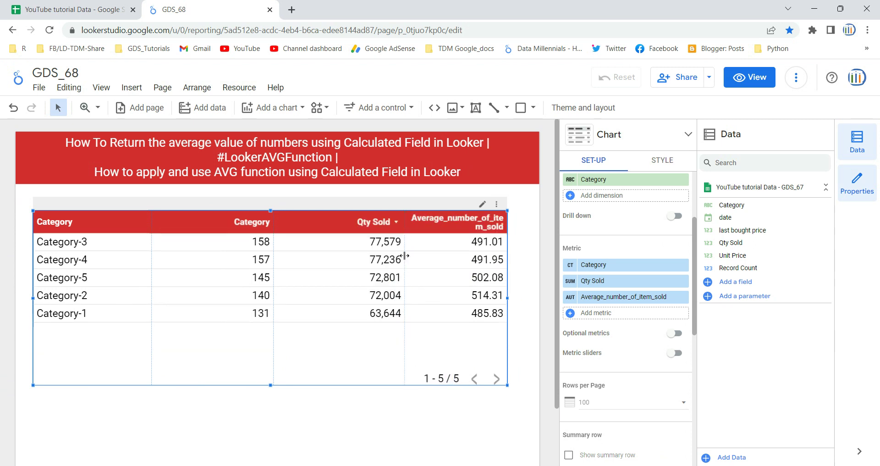
pyautogui.moveTo(402, 256); pyautogui.dragTo(393, 256)
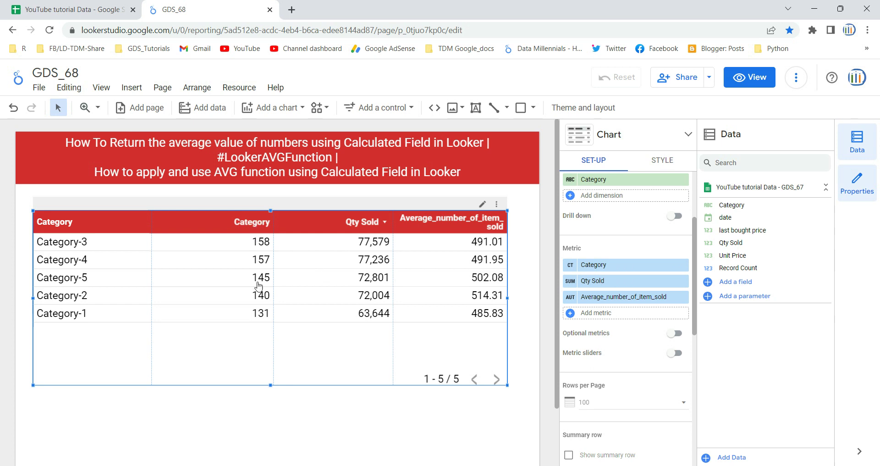
# - Rename the table's Category count metric as "Count of Cat"
pyautogui.click(547, 262)
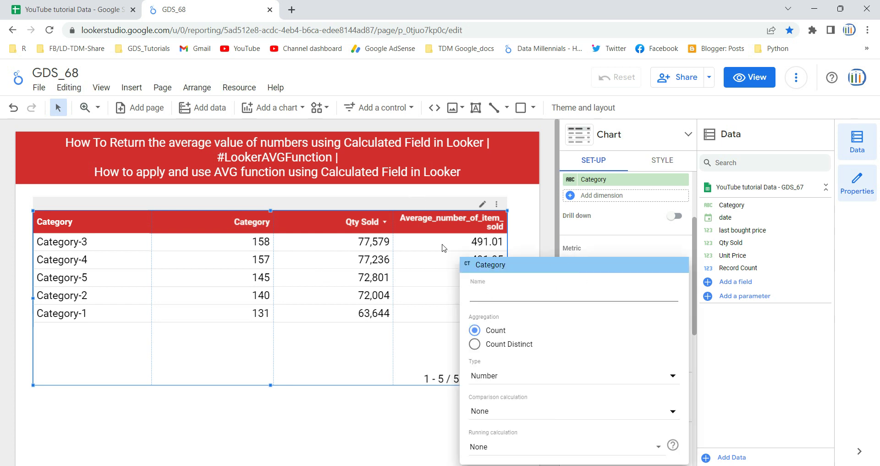
pyautogui.write('Co')
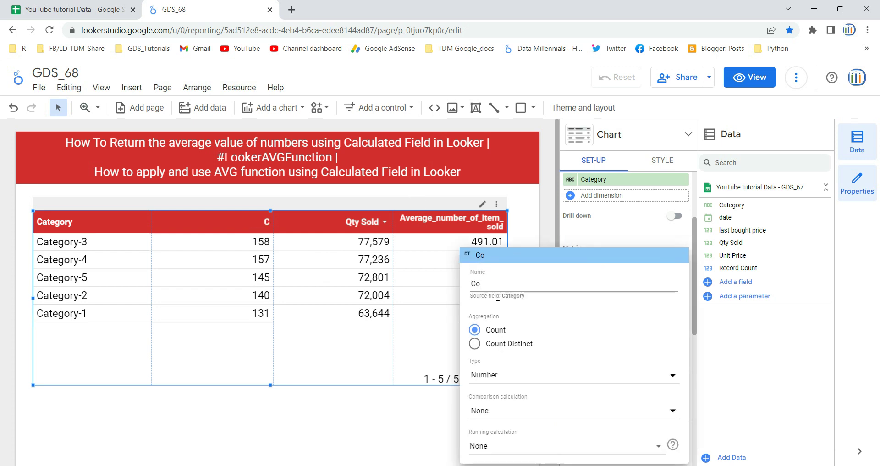
pyautogui.write('unt of Cat')
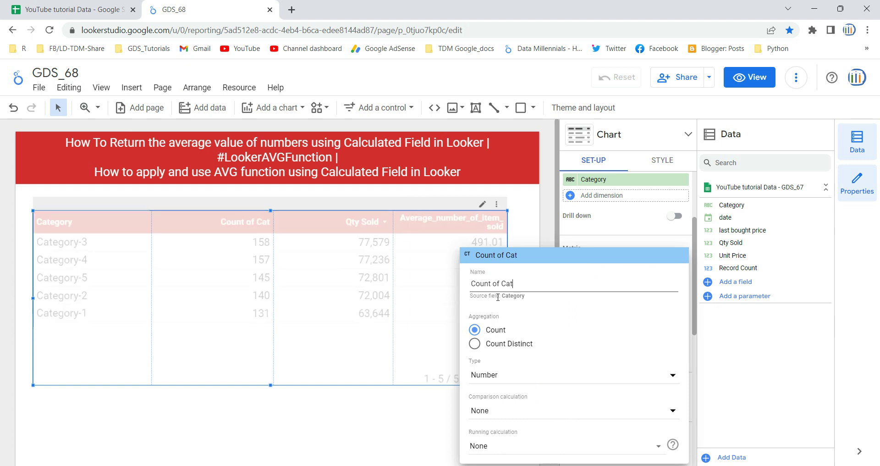
pyautogui.click(425, 403)
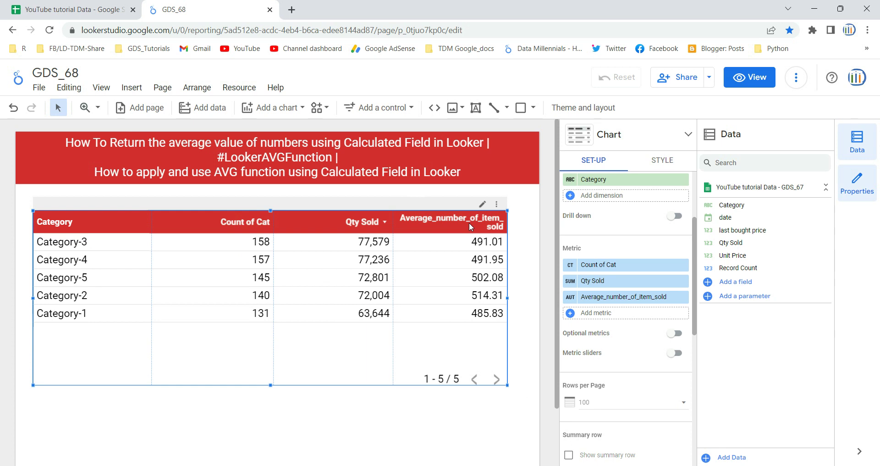
pyautogui.hotkey('ctrl', 'z')
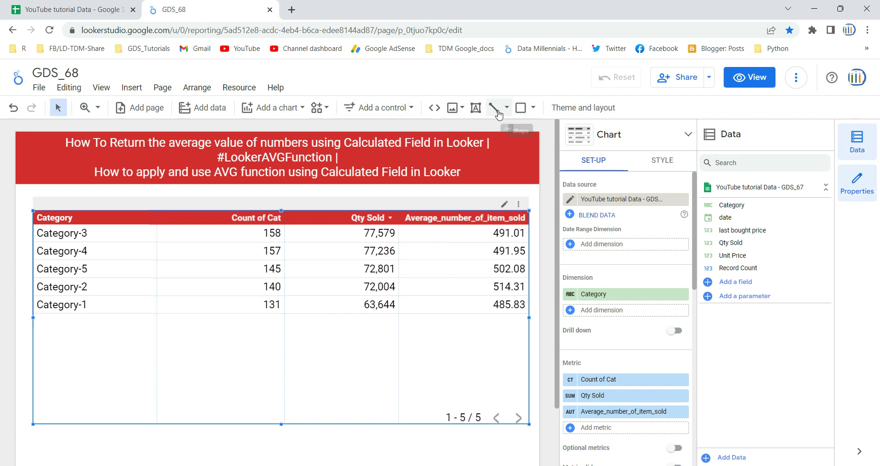
# - Add a text box beneath the table containing the formula AVG(Num_Field)
pyautogui.click(477, 110)
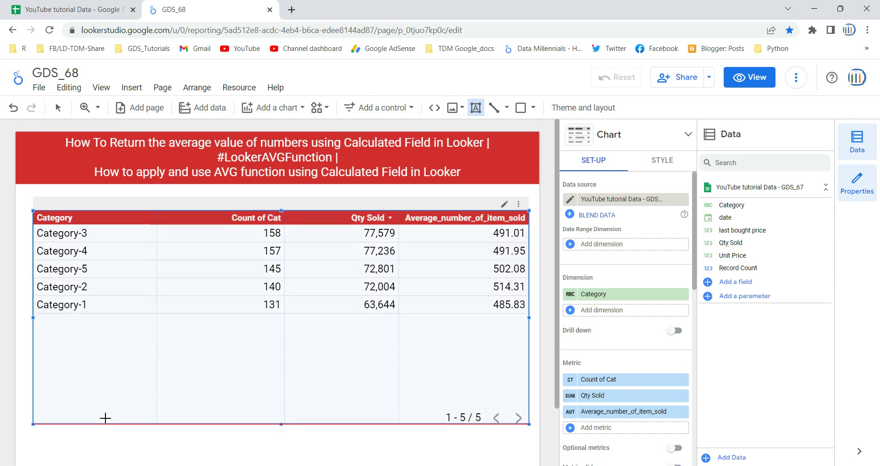
pyautogui.moveTo(105, 436); pyautogui.dragTo(280, 458)
pyautogui.scroll(-2, 229, 367)
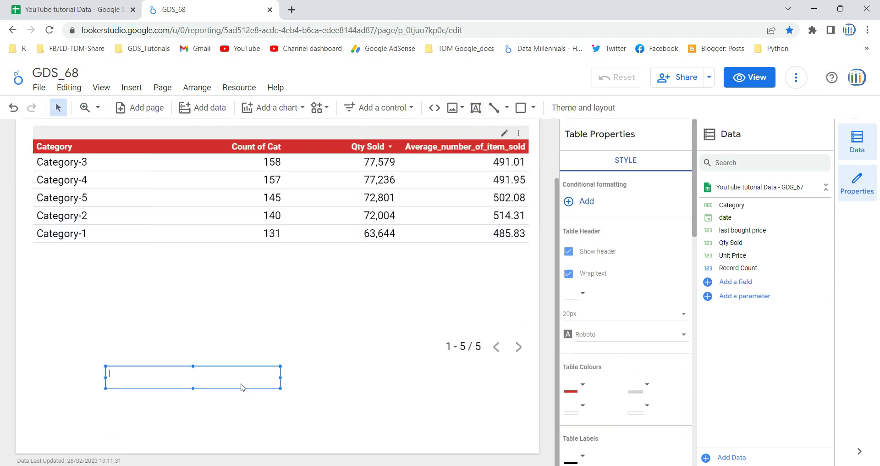
pyautogui.write('=')
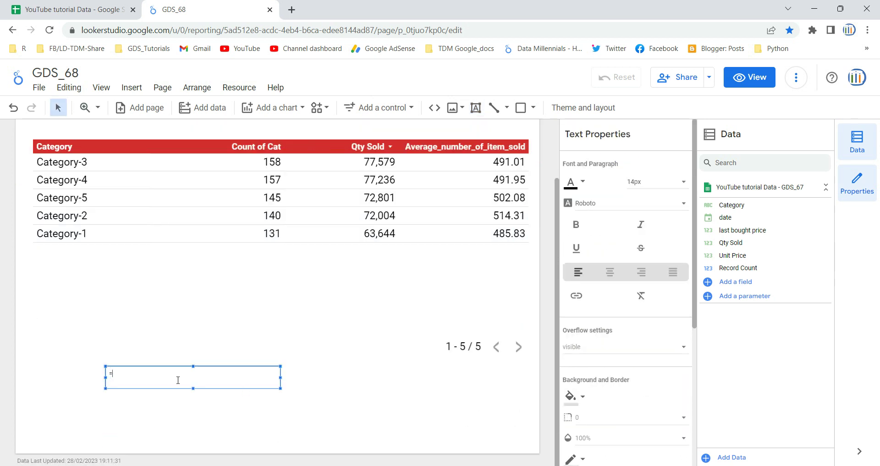
pyautogui.write('AVG(Num_Field)')
# - Set the AVG(Num_Field) text's font size to 40px and enlarge its text box to give the formula more room
pyautogui.moveTo(156, 374); pyautogui.dragTo(102, 375)
pyautogui.click(660, 182)
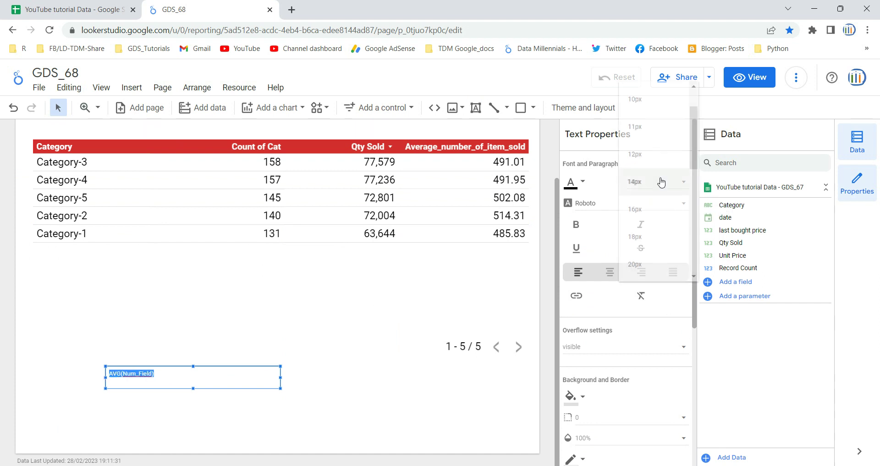
pyautogui.click(672, 262)
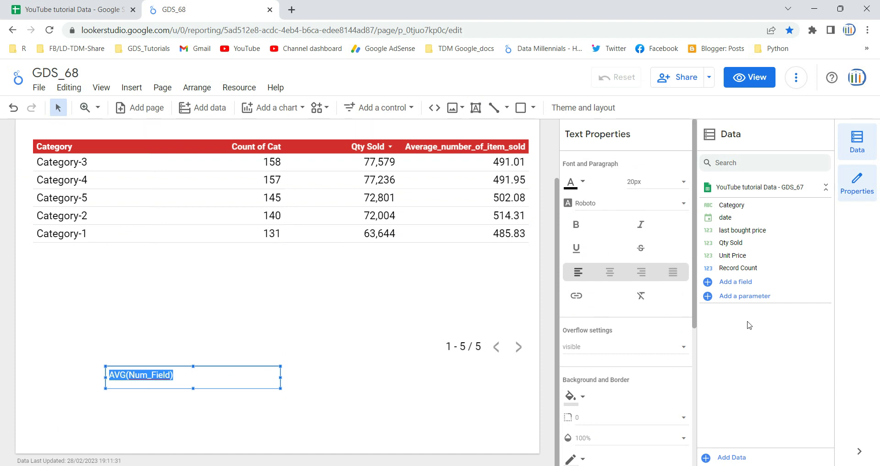
pyautogui.click(677, 184)
pyautogui.scroll(-3, 666, 257)
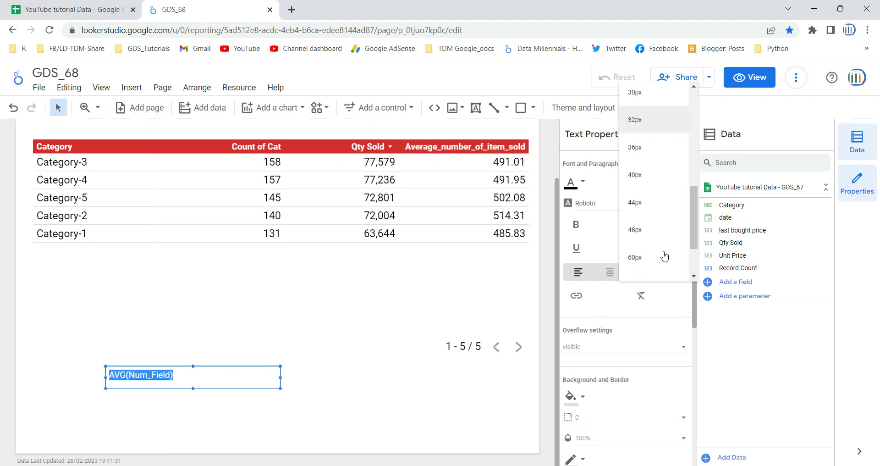
pyautogui.click(650, 202)
pyautogui.click(335, 366)
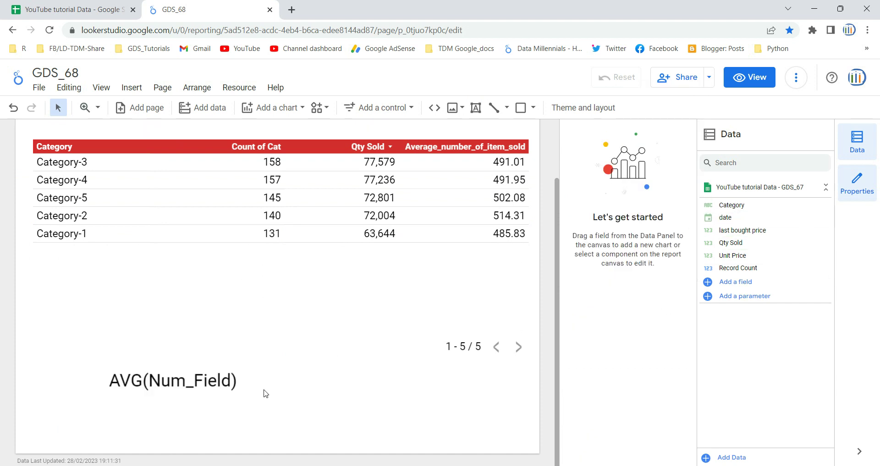
pyautogui.moveTo(281, 388); pyautogui.dragTo(343, 415)
# - Replace the Num_Field argument in the formula text with SUM(NumFiled), and select the table
pyautogui.doubleClick(154, 386)
pyautogui.moveTo(143, 381)
pyautogui.mouseDown()
pyautogui.moveTo(103, 379)
pyautogui.moveTo(231, 381)
pyautogui.moveTo(150, 379)
pyautogui.mouseUp()
pyautogui.click(252, 383)
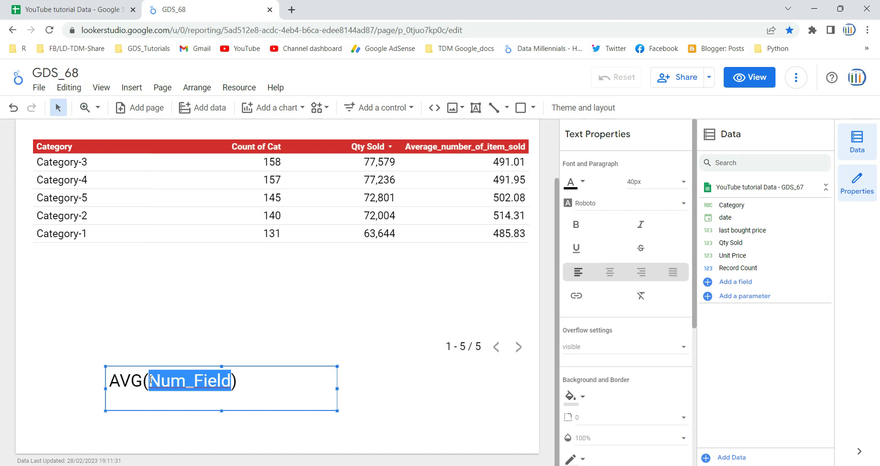
pyautogui.write('SUM(NumFiled)')
pyautogui.moveTo(277, 381)
pyautogui.mouseDown()
pyautogui.moveTo(114, 379)
pyautogui.moveTo(273, 383)
pyautogui.mouseUp()
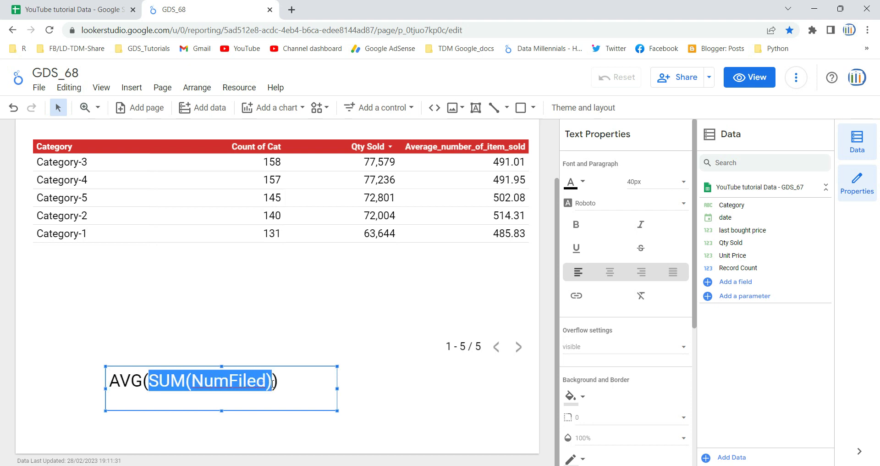
pyautogui.scroll(2, 375, 271)
pyautogui.click(375, 272)
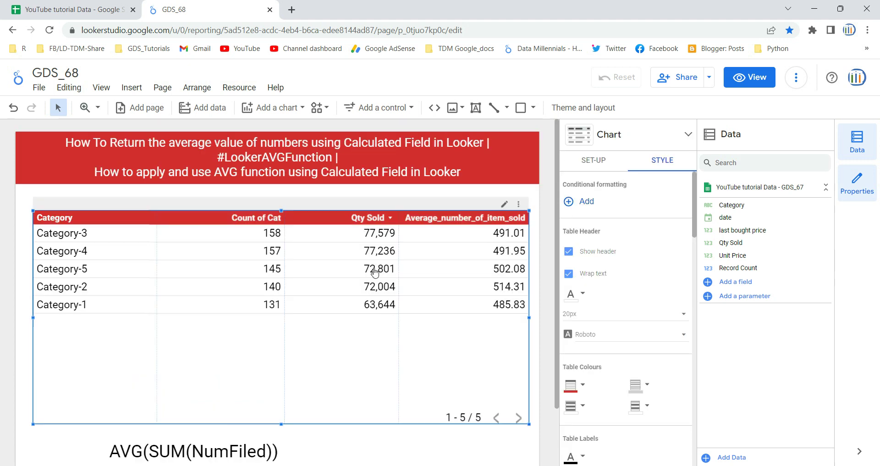